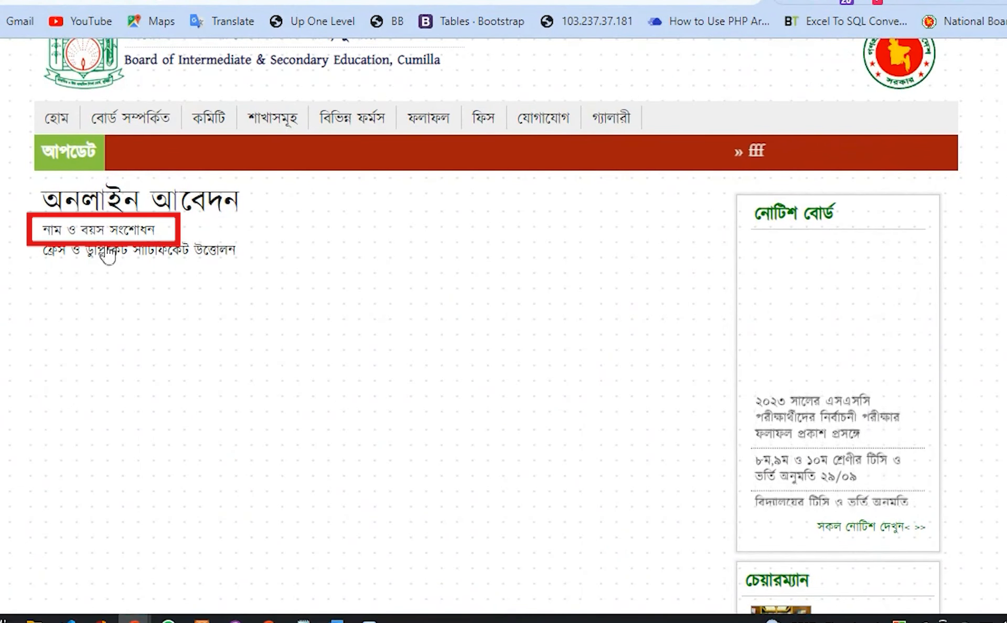
Open the নাম ও বয়স সংশোধন (Name and Age Correction) link under অনলাইন আবেদন.
left_click(107, 230)
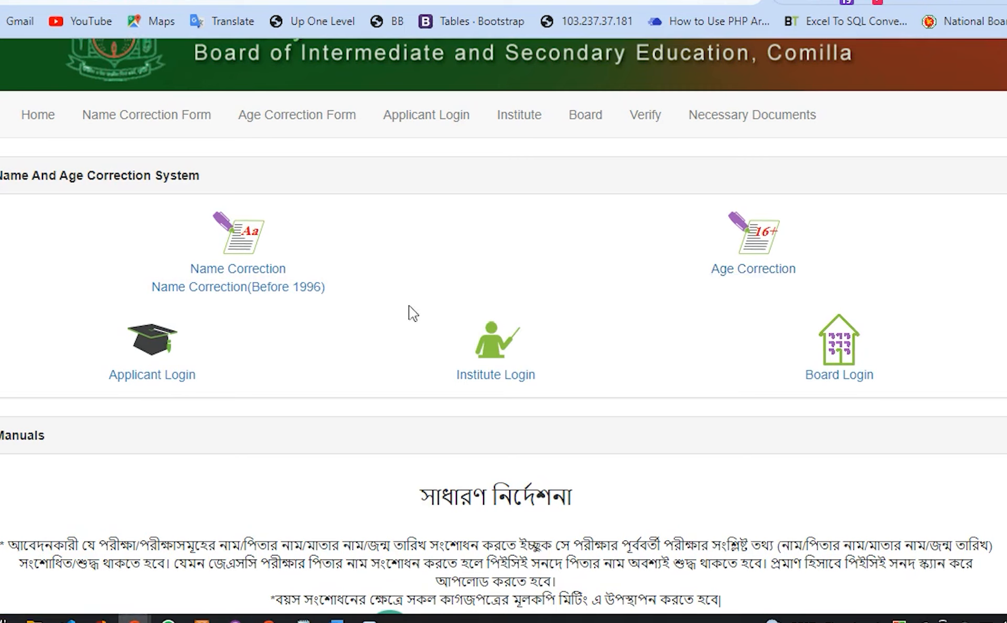
On the Name Correction form, select SSC as the exam and 2006 as the passing year.
left_click(265, 270)
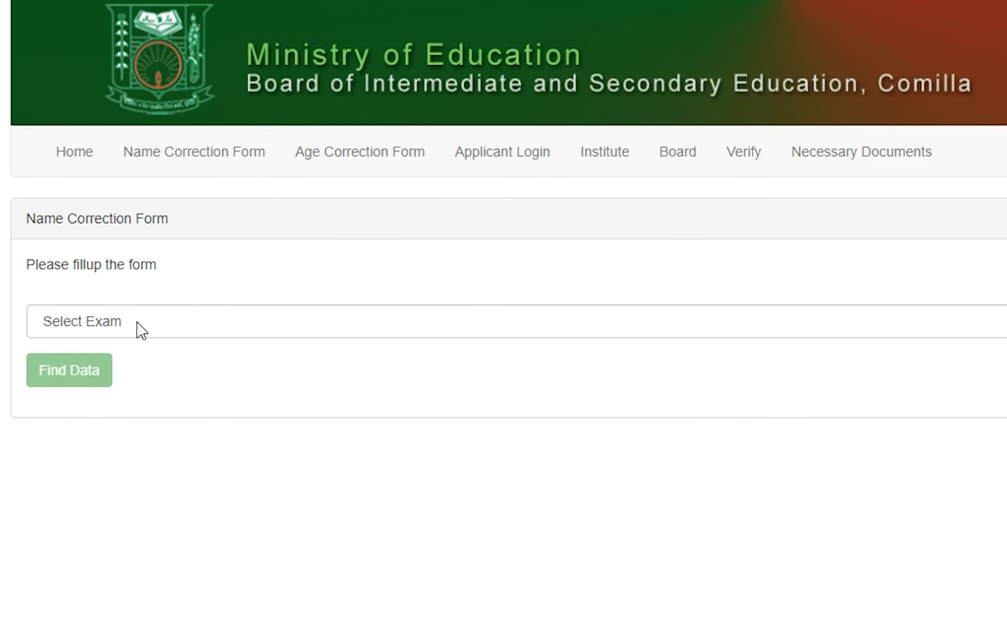
left_click(141, 330)
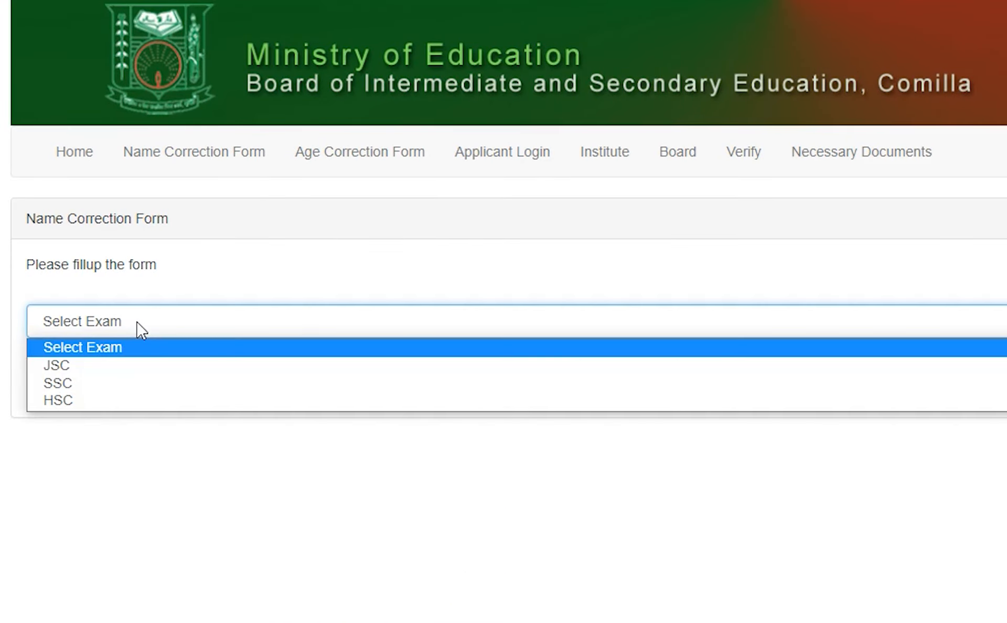
left_click(118, 384)
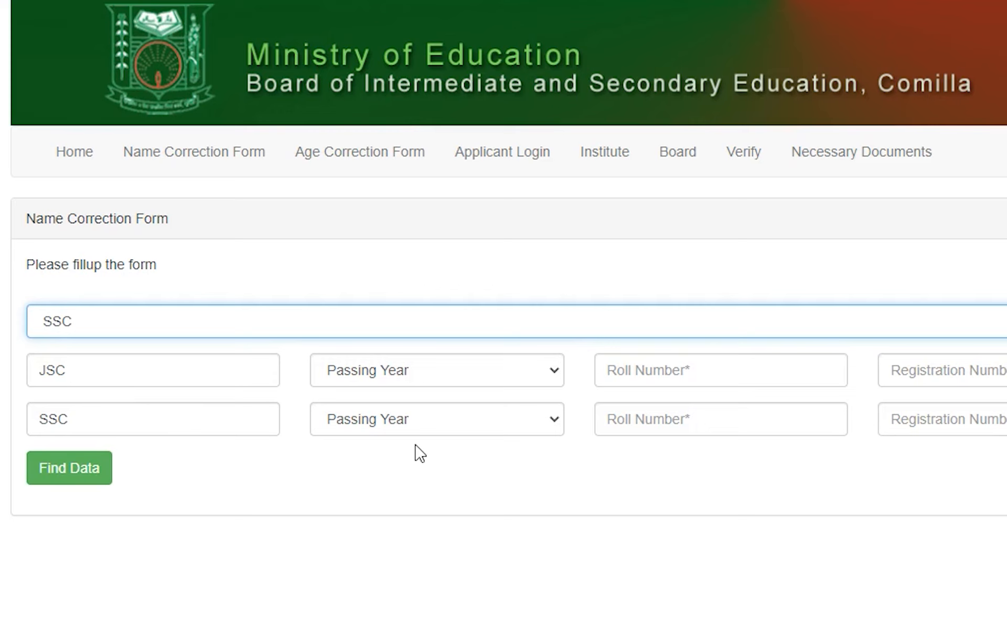
scroll(420, 454, "down", 1)
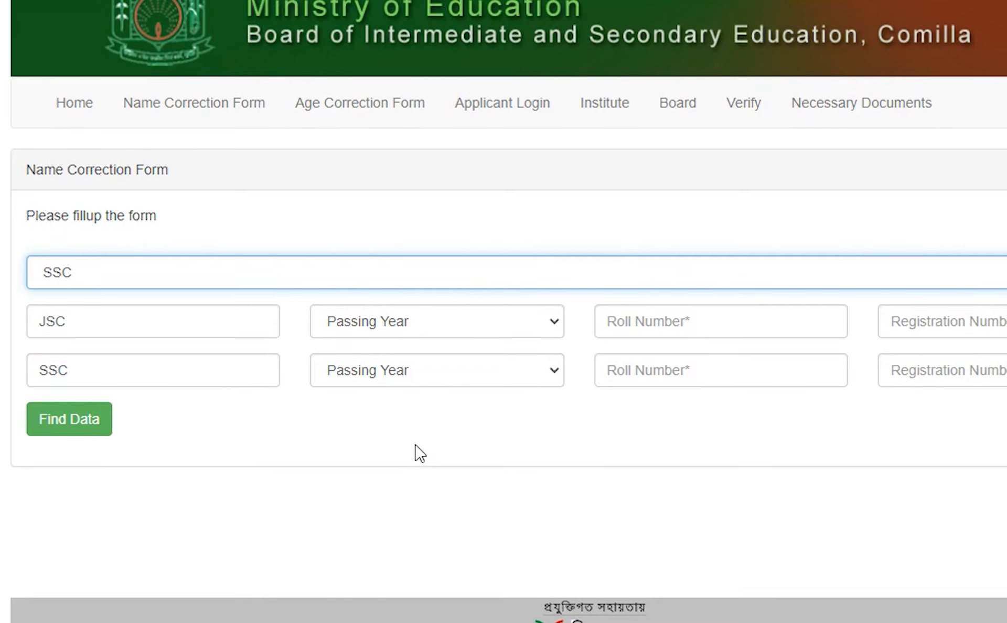
left_click(397, 436)
scroll(397, 436, "down", 1)
scroll(394, 435, "down", 1)
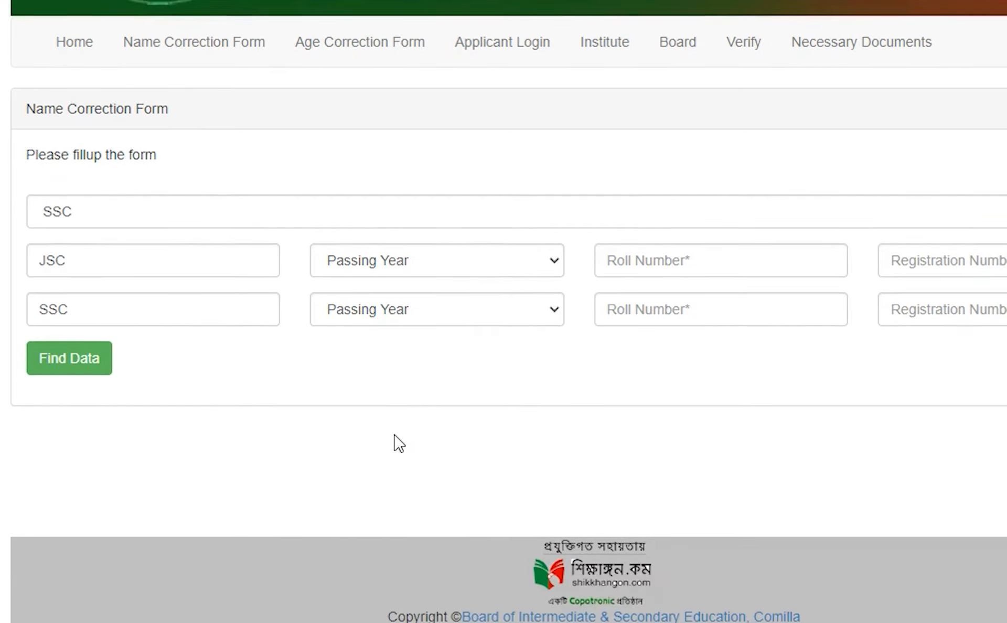
scroll(395, 435, "up", 1)
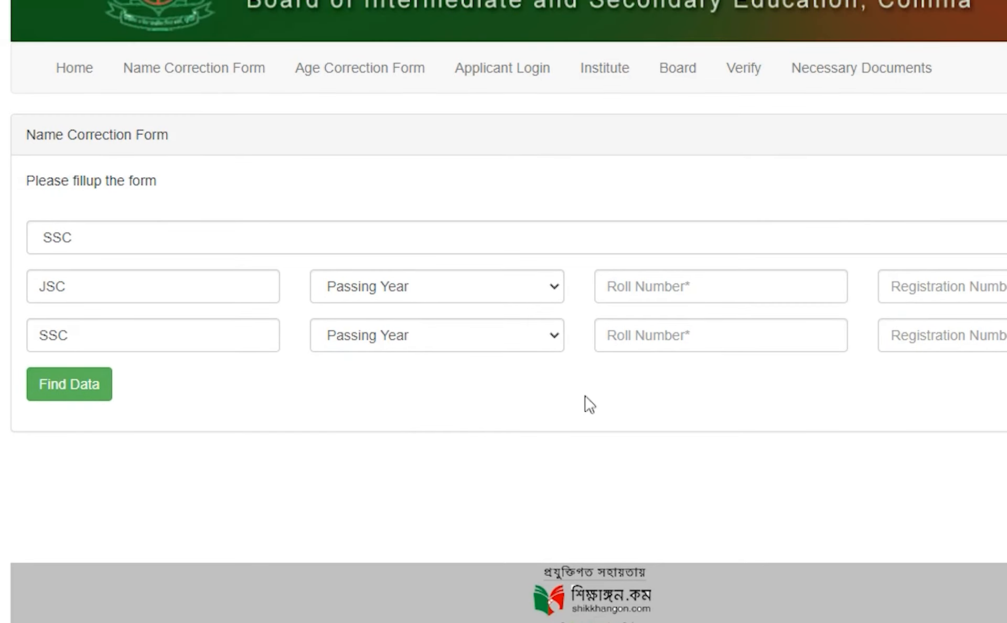
left_click(429, 342)
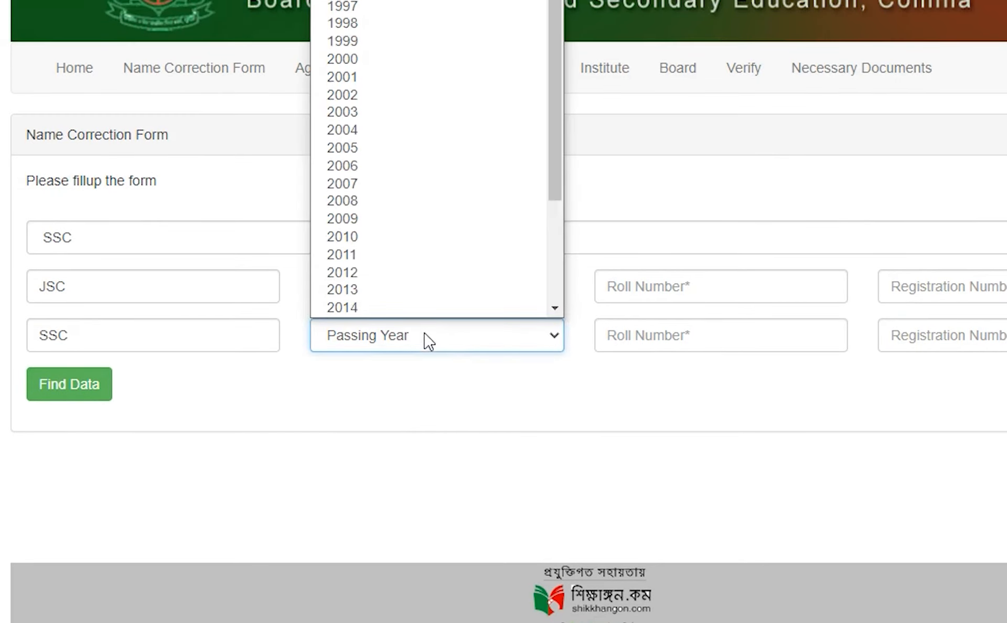
left_click(404, 131)
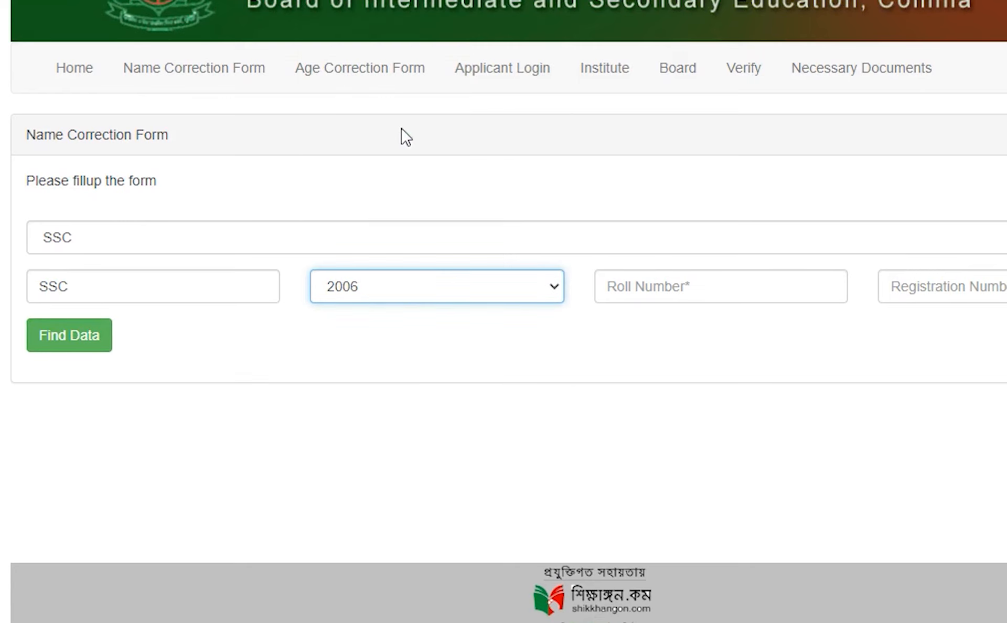
Enter the roll and registration numbers and find the matching SSC record.
left_click(892, 288)
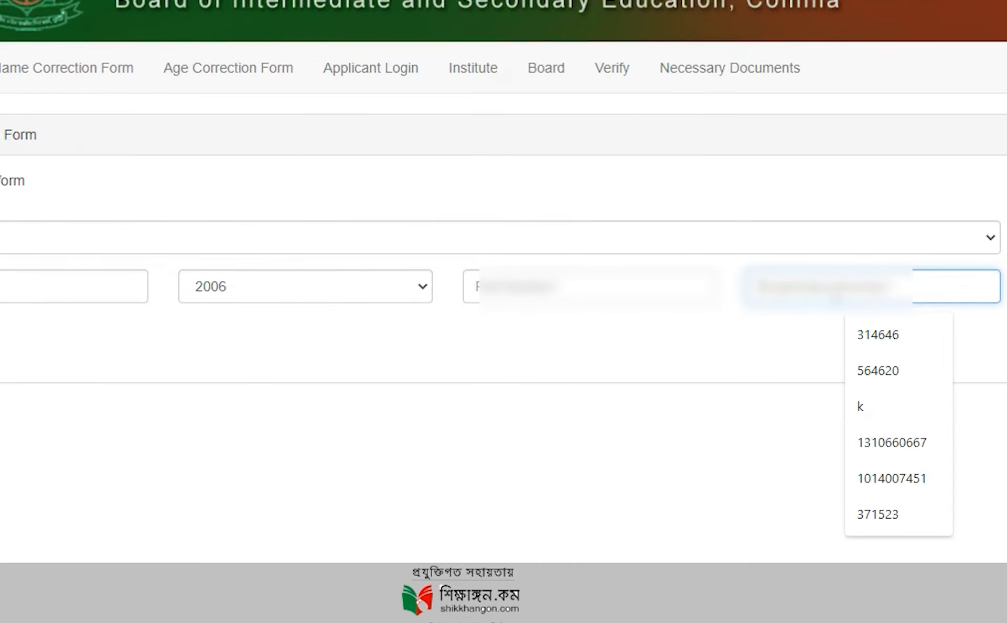
left_click(576, 281)
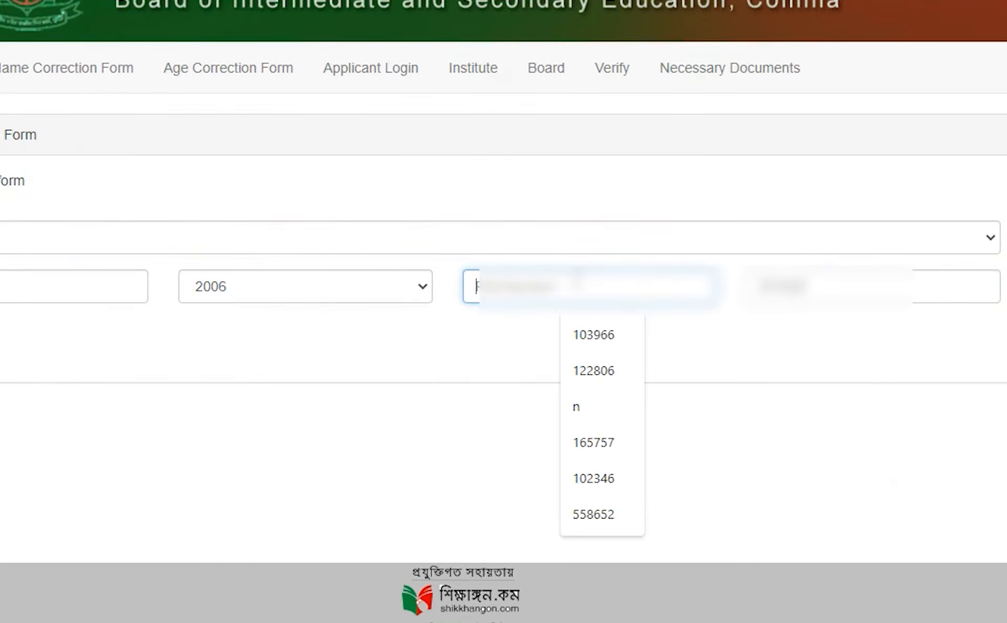
key("ctrl+v")
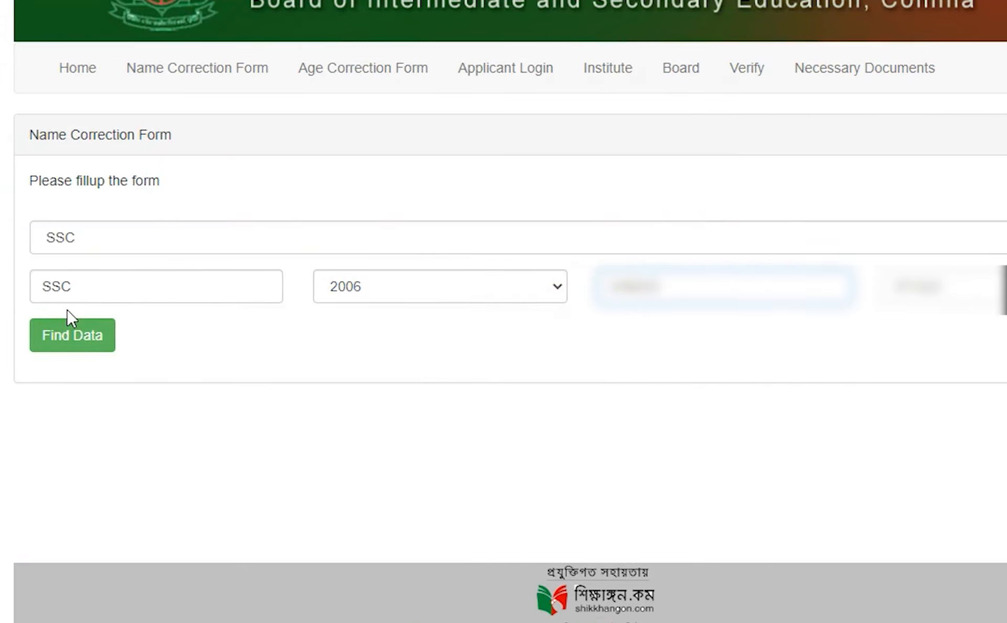
left_click(88, 342)
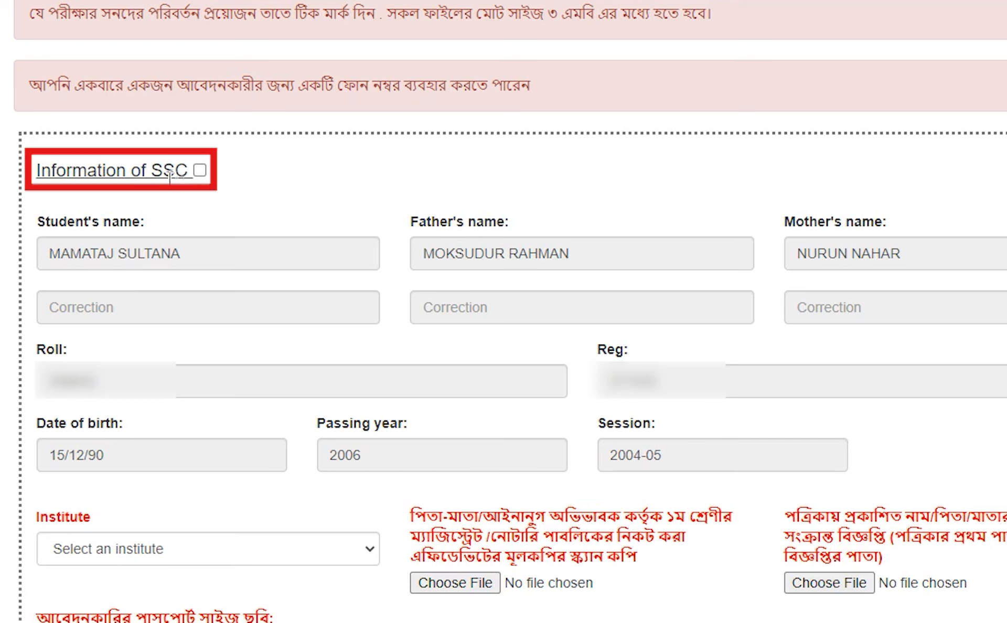
Mark the SSC information for correction and enter 'xyz' as the corrected student name.
left_click(200, 169)
scroll(171, 303, "down", 1)
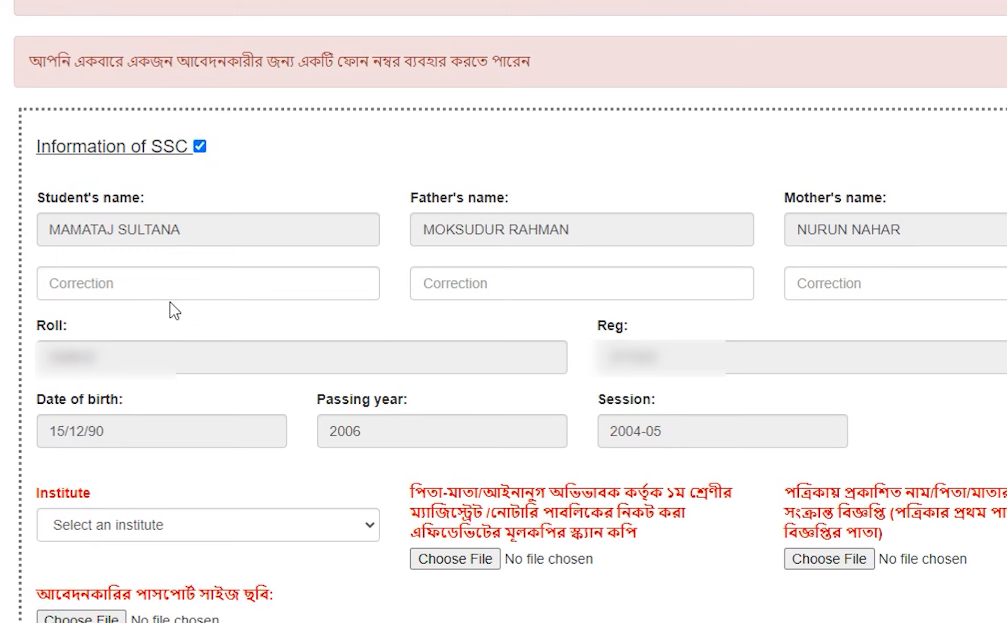
left_click(139, 286)
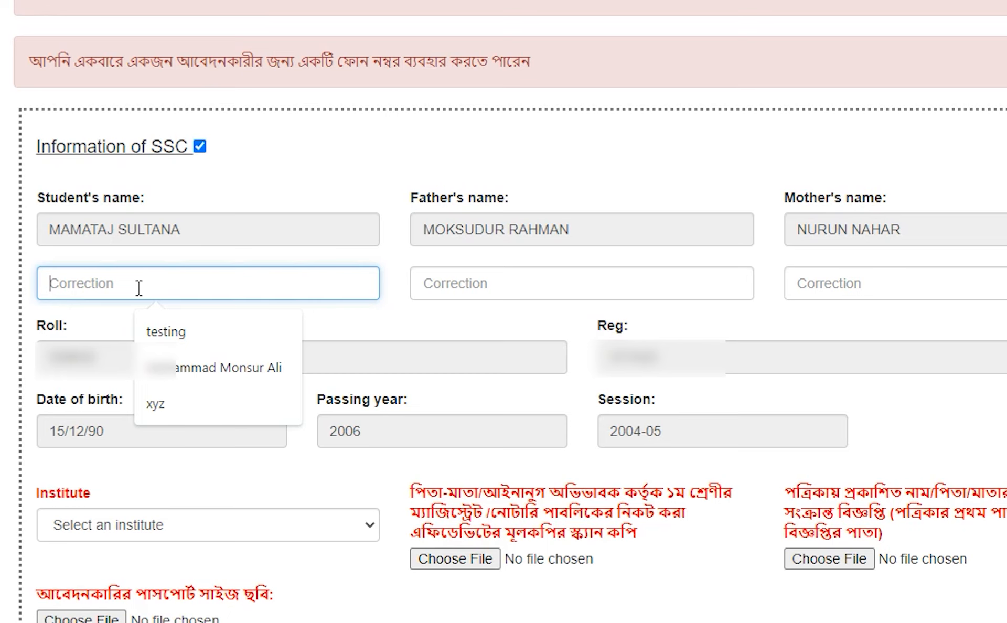
type("xyz")
Set the institute to HASAN HAT HIGH SCHOOL(107211).
scroll(139, 288, "down", 2)
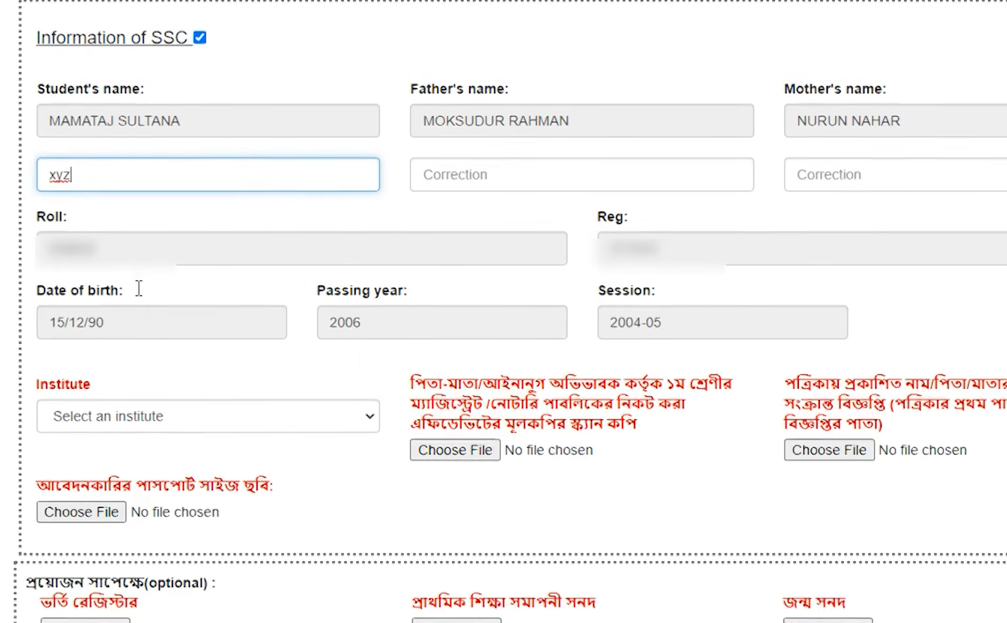
scroll(138, 288, "down", 2)
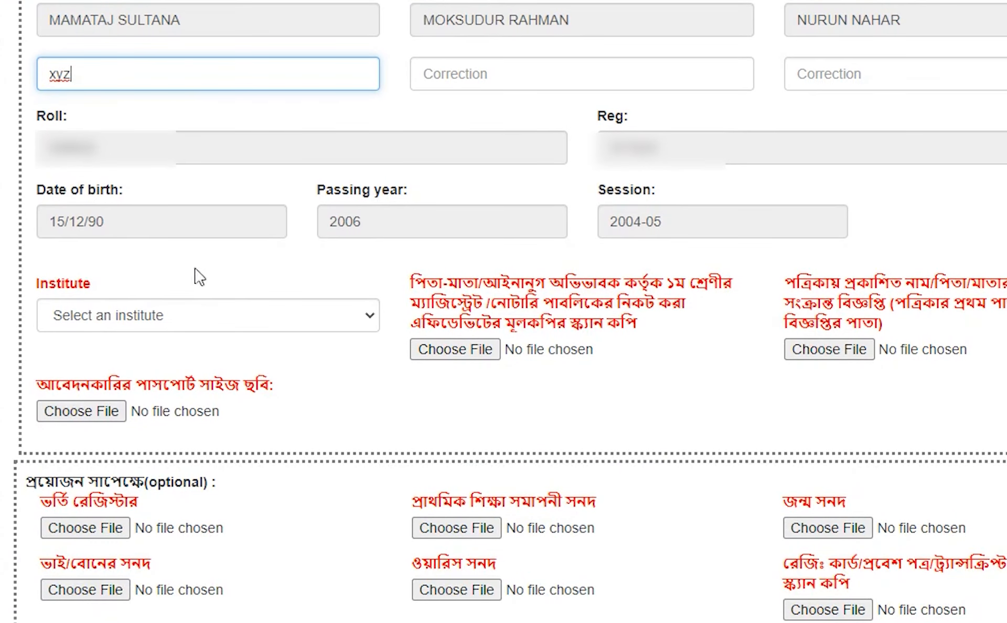
left_click(120, 316)
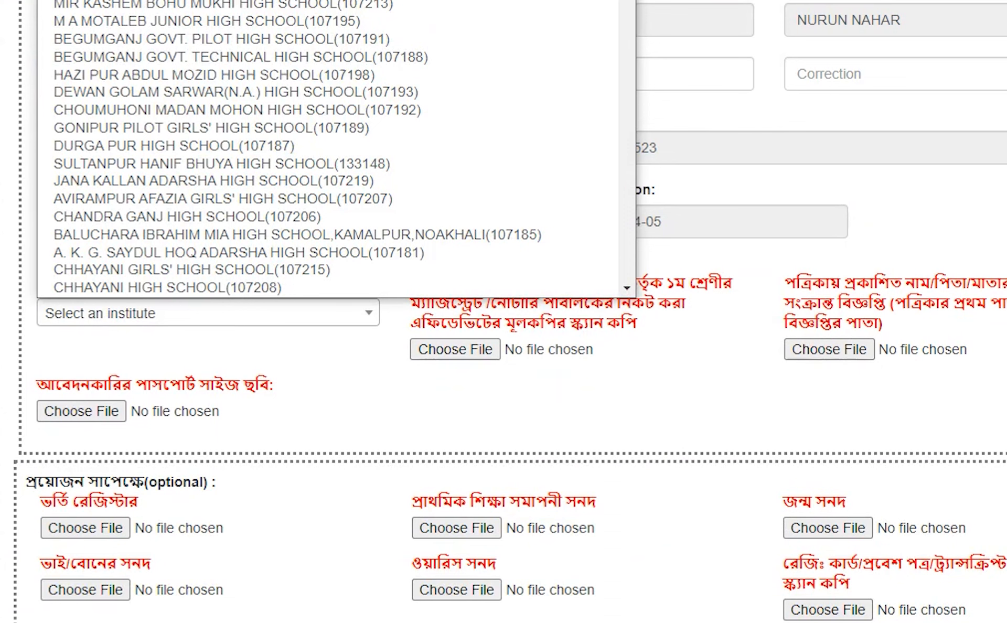
type("has")
key("Return")
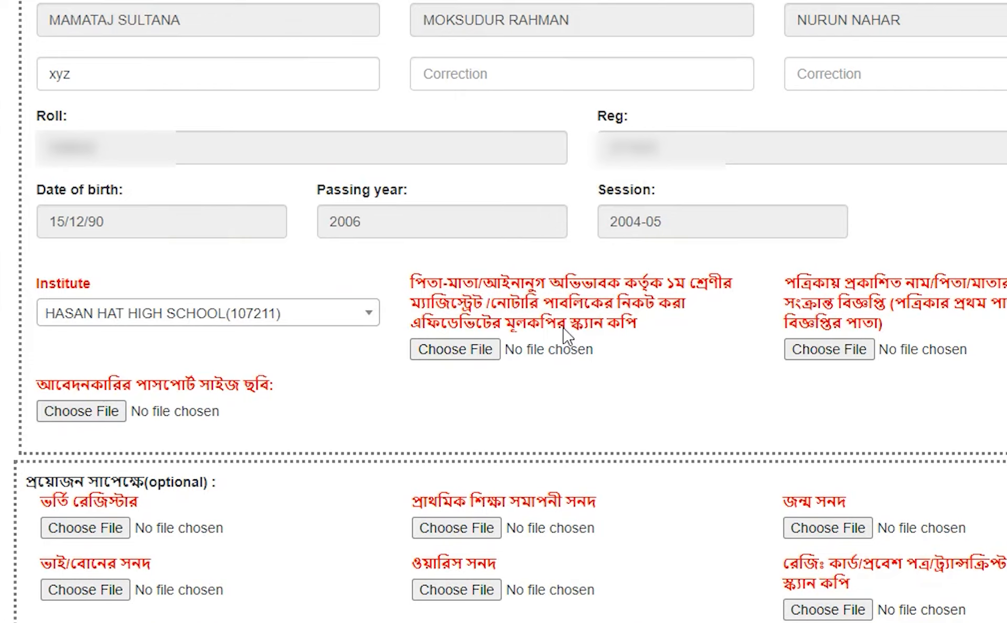
scroll(567, 336, "down", 3)
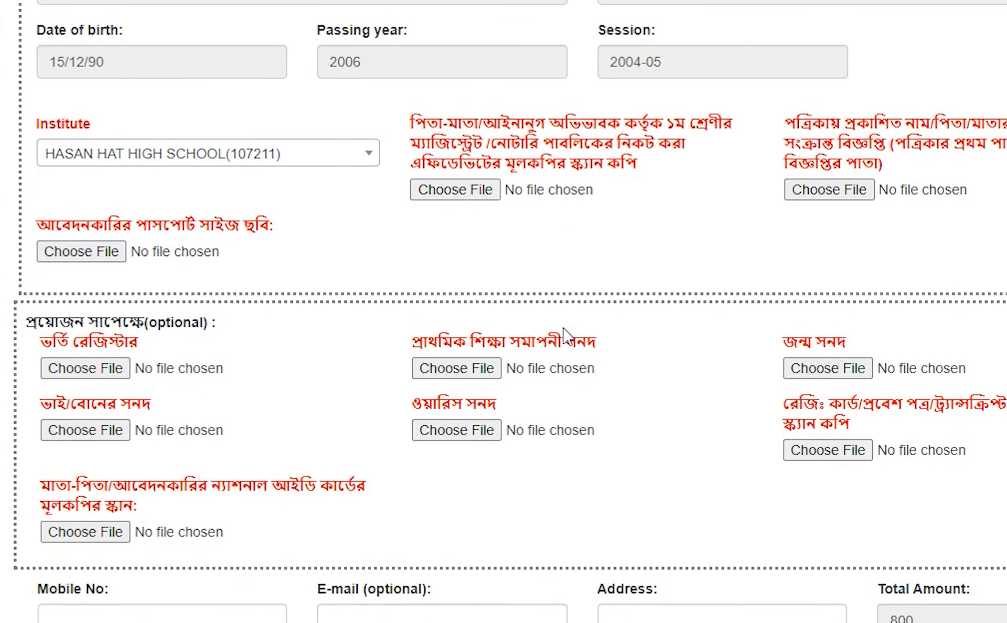
Enter the applicant's mobile number and fill the address from saved details.
scroll(564, 335, "down", 1)
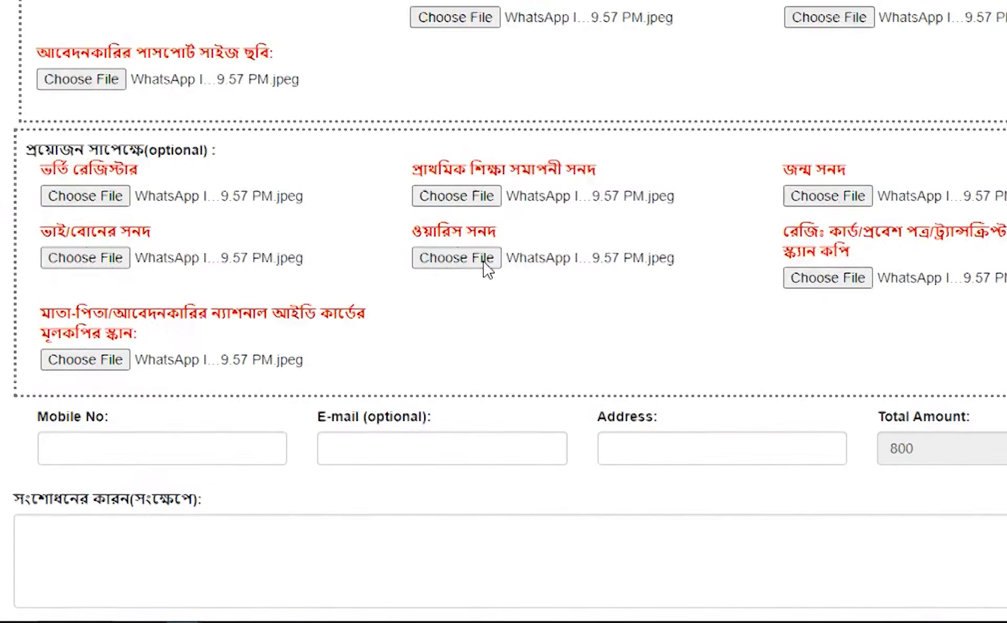
scroll(488, 265, "down", 3)
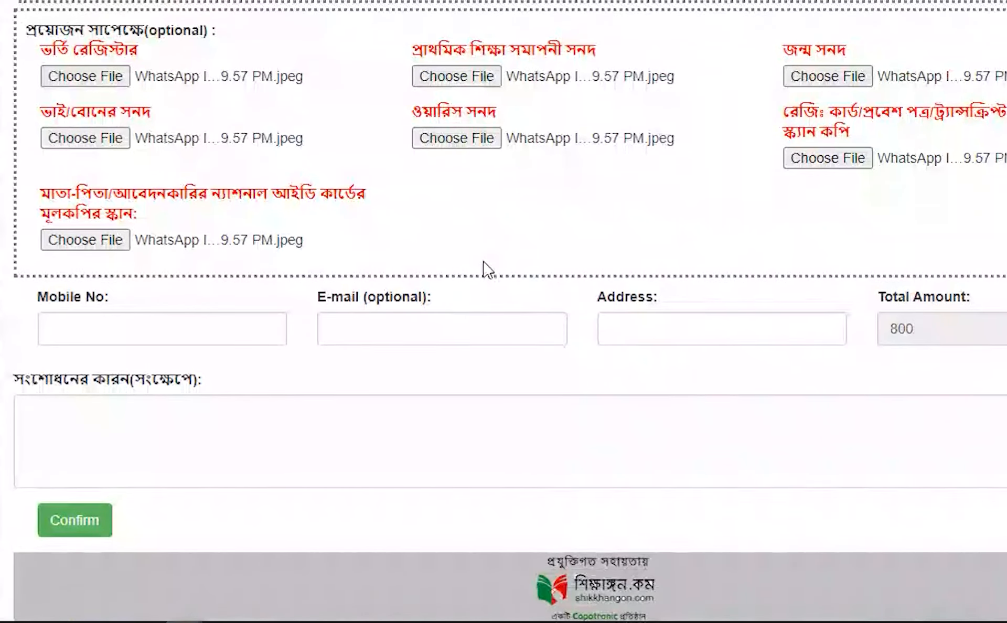
left_click(138, 325)
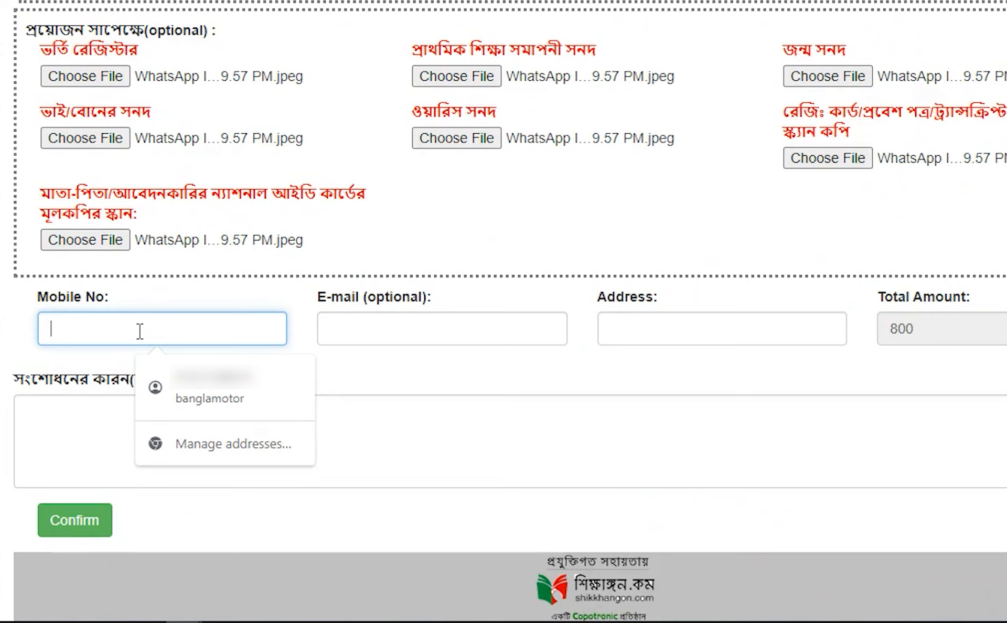
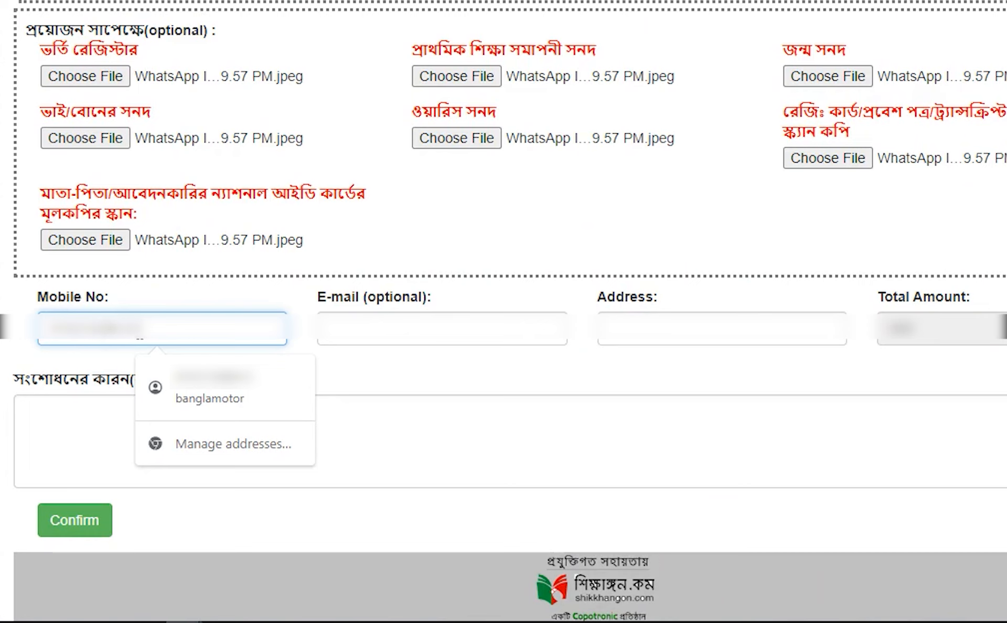
left_click(210, 388)
Fill the e-mail with a saved address and submit the correction application.
left_click(452, 328)
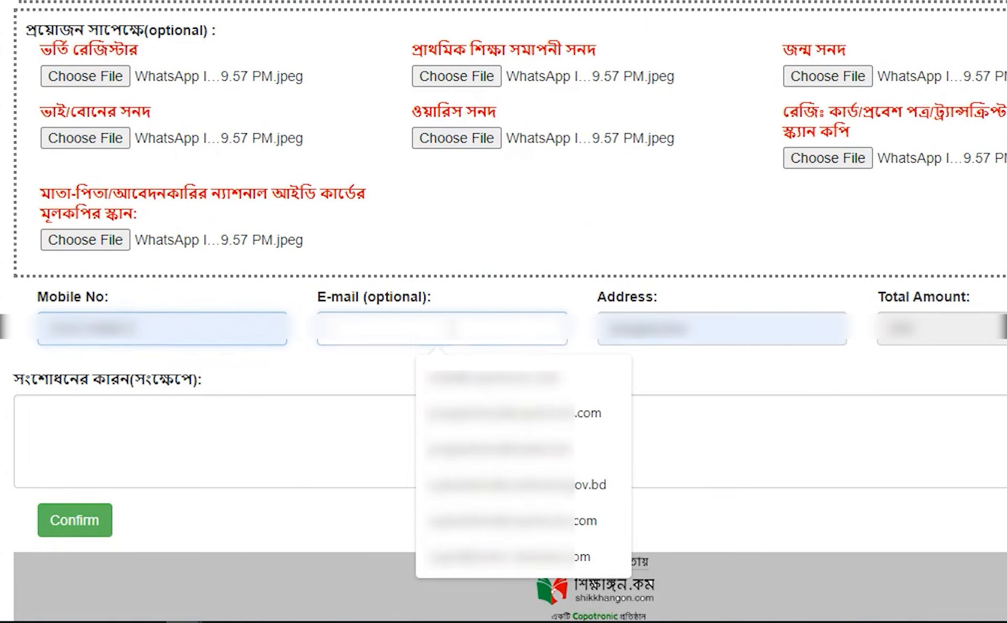
left_click(489, 387)
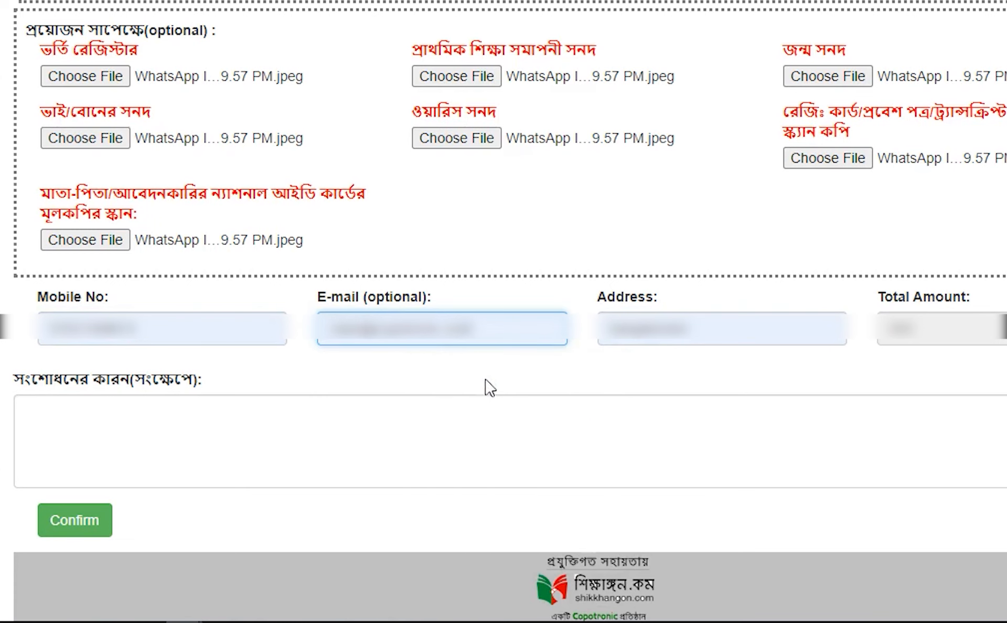
scroll(197, 459, "down", 1)
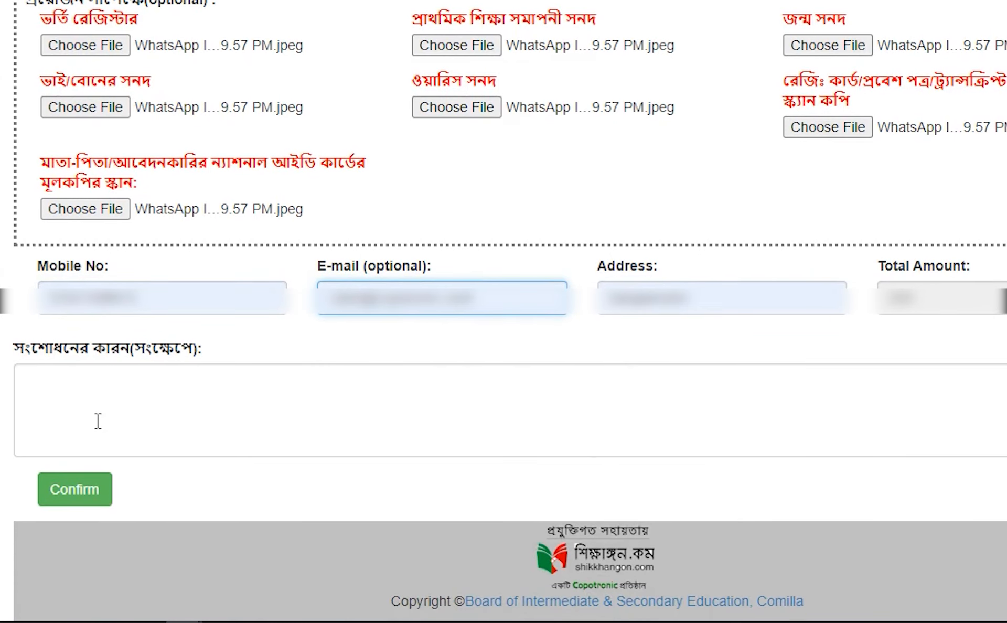
scroll(181, 432, "up", 1)
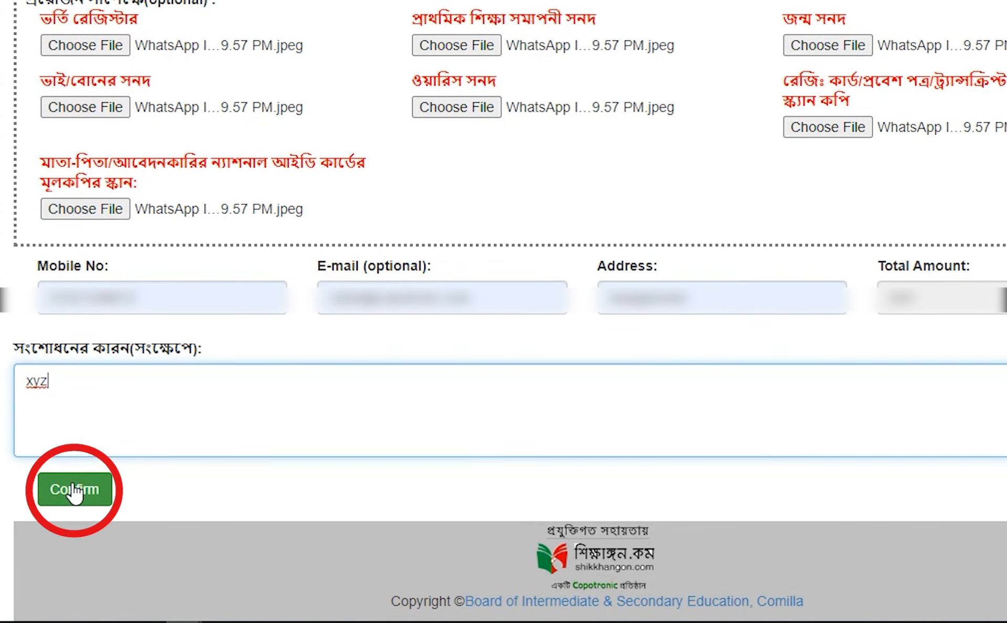
left_click(75, 492)
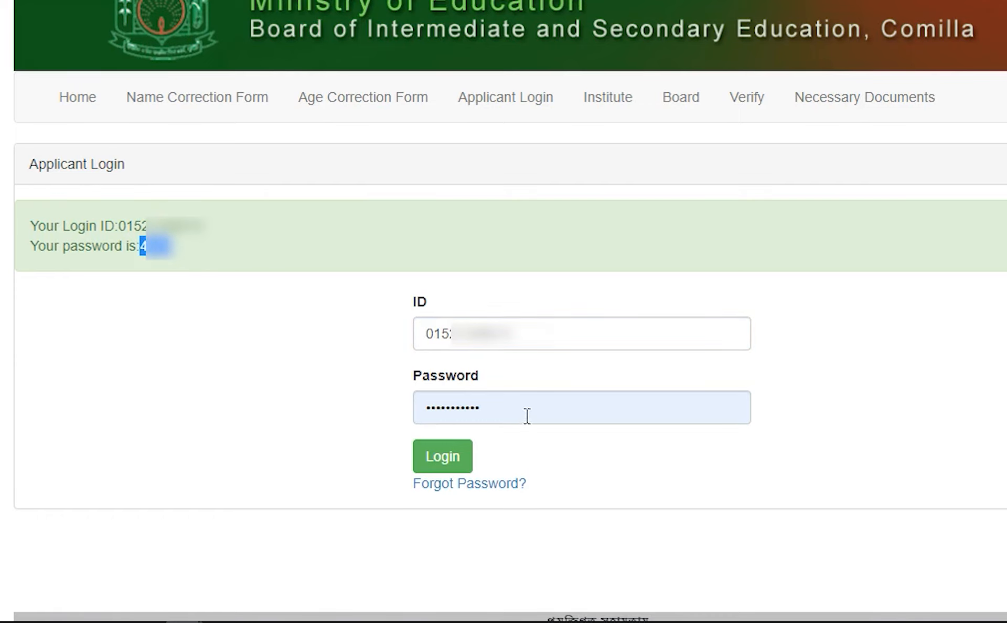
Replace the autofilled password with the issued one and log in to the applicant dashboard.
double_click(527, 416)
key("ctrl+v")
left_click(460, 465)
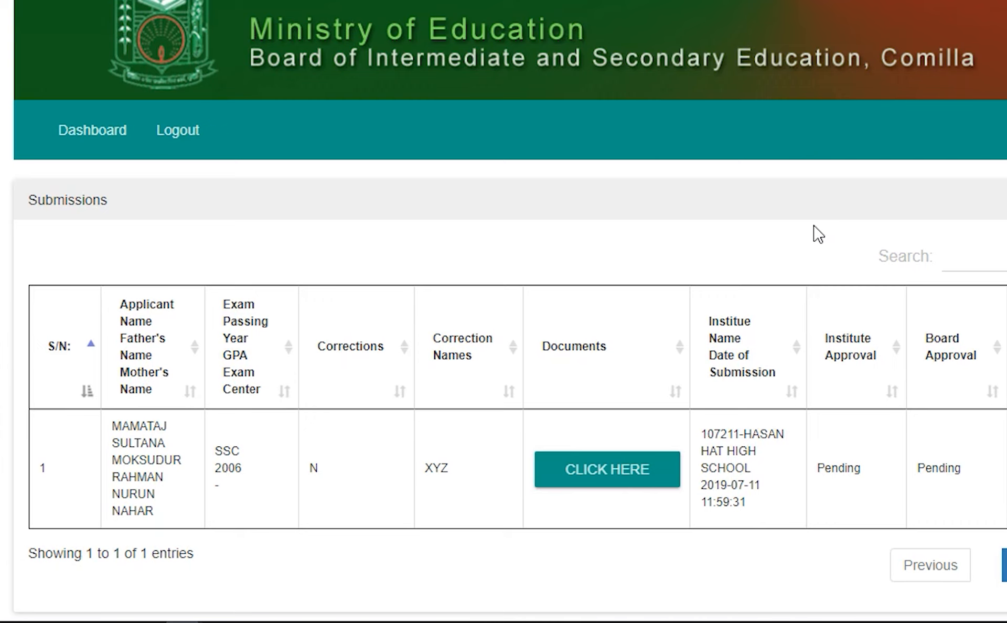
Scroll the dashboard down to the Payments panel with the DIGITAL PAYMENT GATEWAY button.
scroll(819, 234, "down", 2)
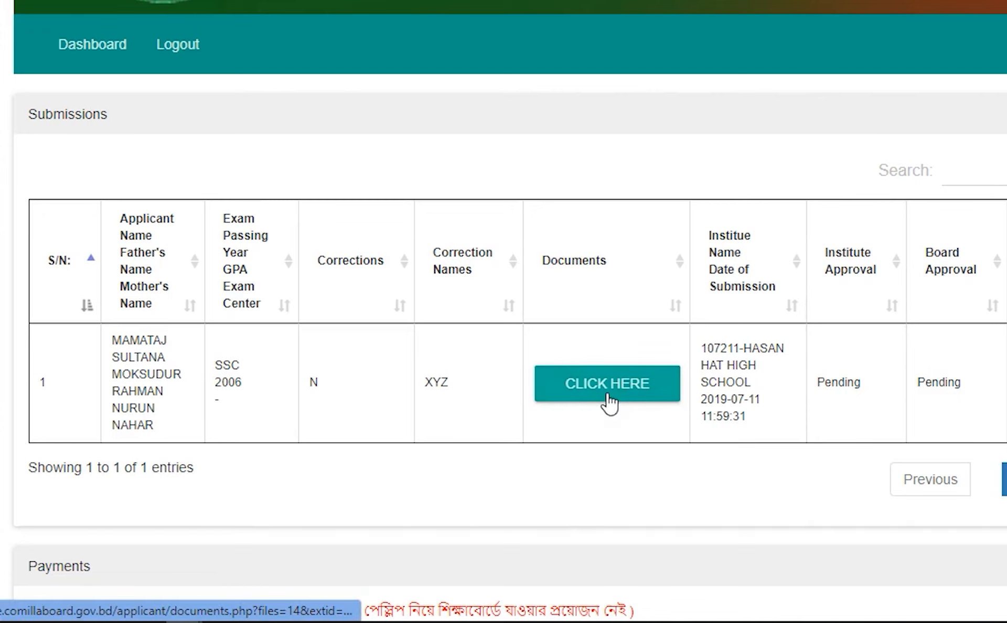
scroll(609, 403, "down", 3)
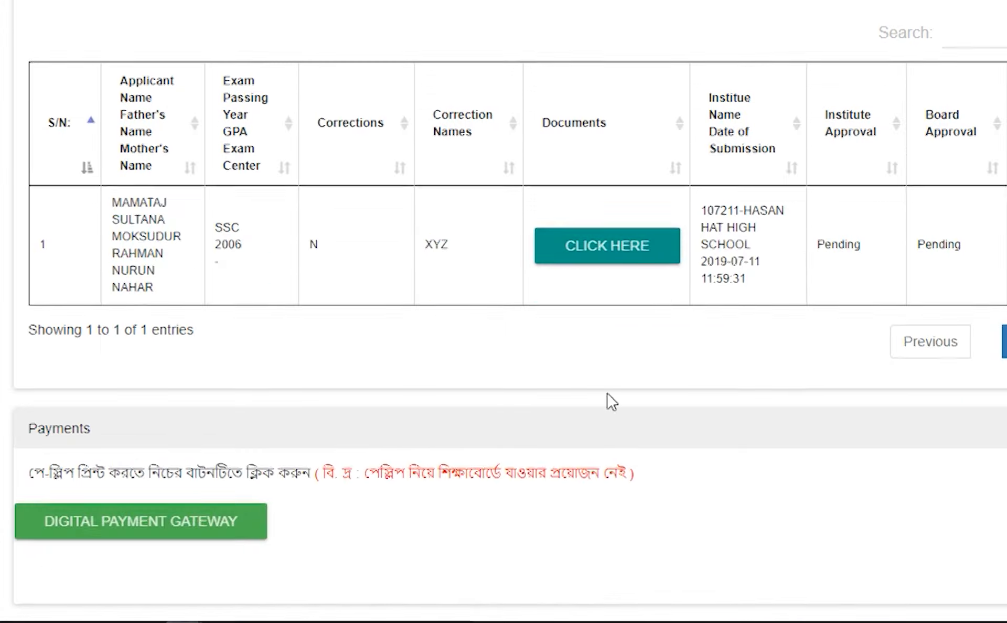
scroll(188, 499, "down", 1)
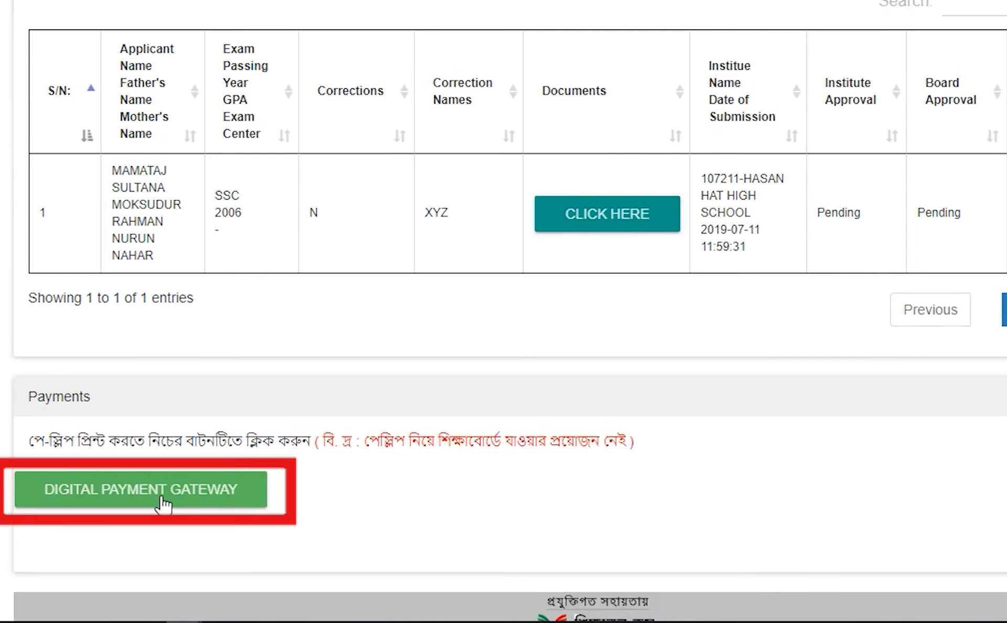
scroll(440, 420, "up", 1)
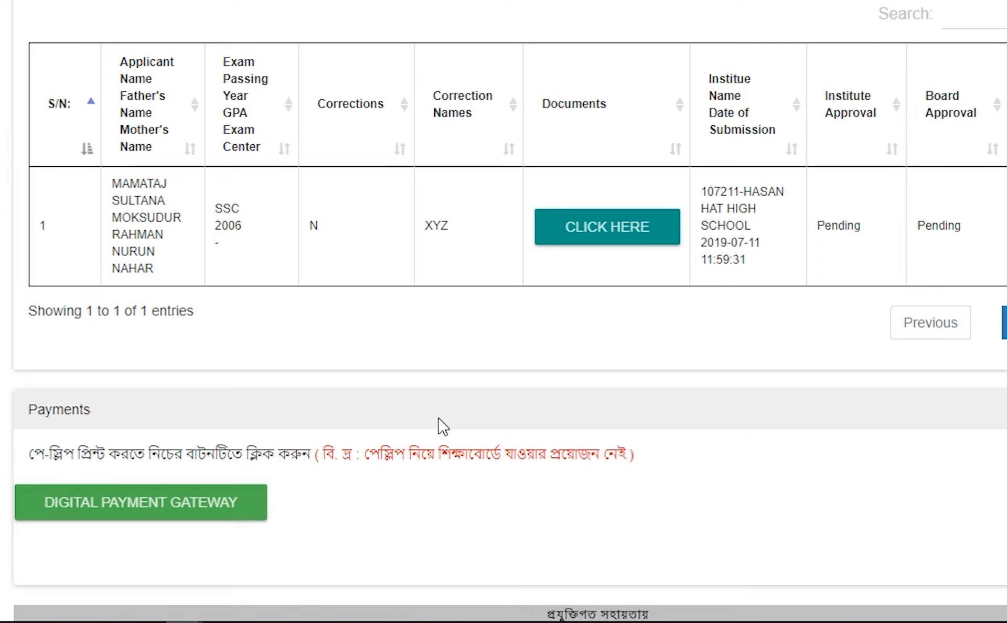